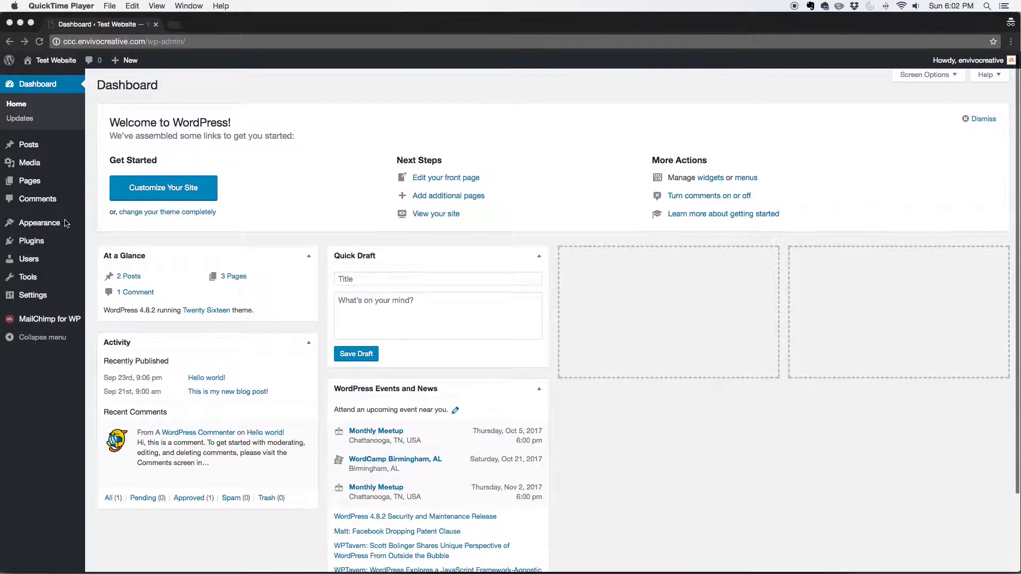
Step: Open the site's menu management page and create a new menu named Main Menu
{"action": "left_click", "coordinate": [41, 229]}
{"action": "mouse_move", "coordinate": [36, 229]}
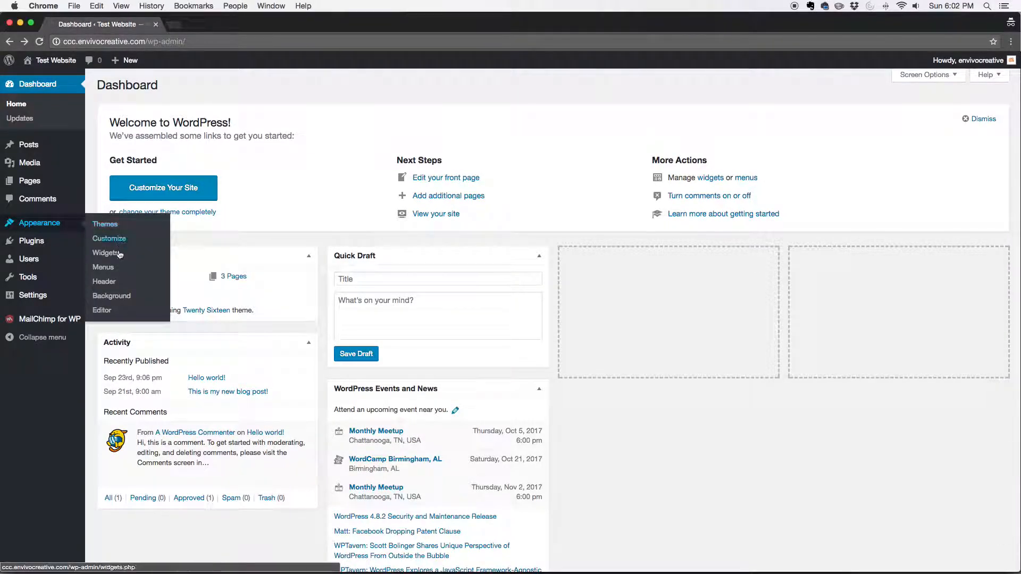
{"action": "scroll", "coordinate": [108, 276], "scroll_direction": "up", "scroll_amount": 1}
{"action": "left_click", "coordinate": [106, 272]}
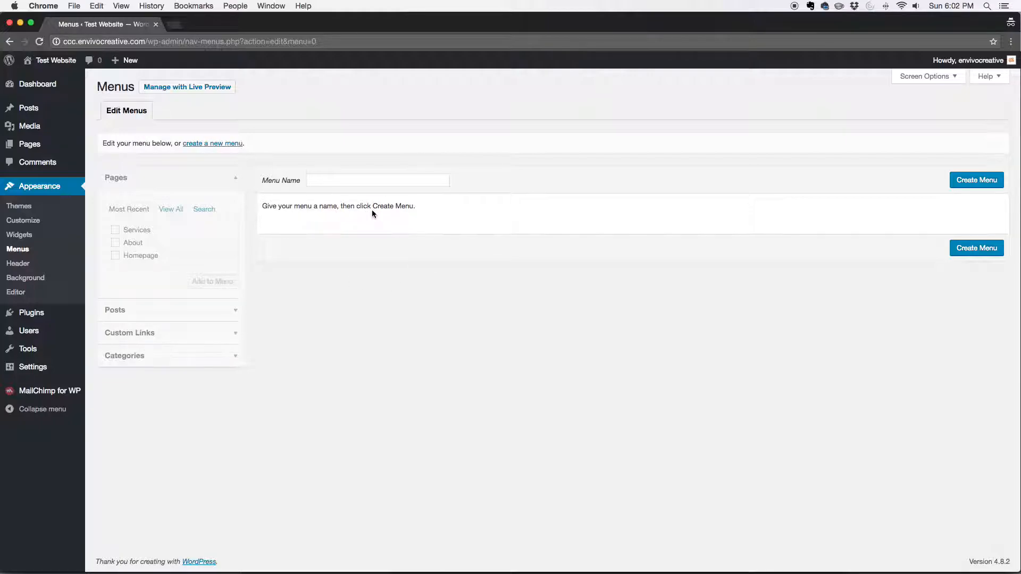
{"action": "left_click", "coordinate": [403, 181]}
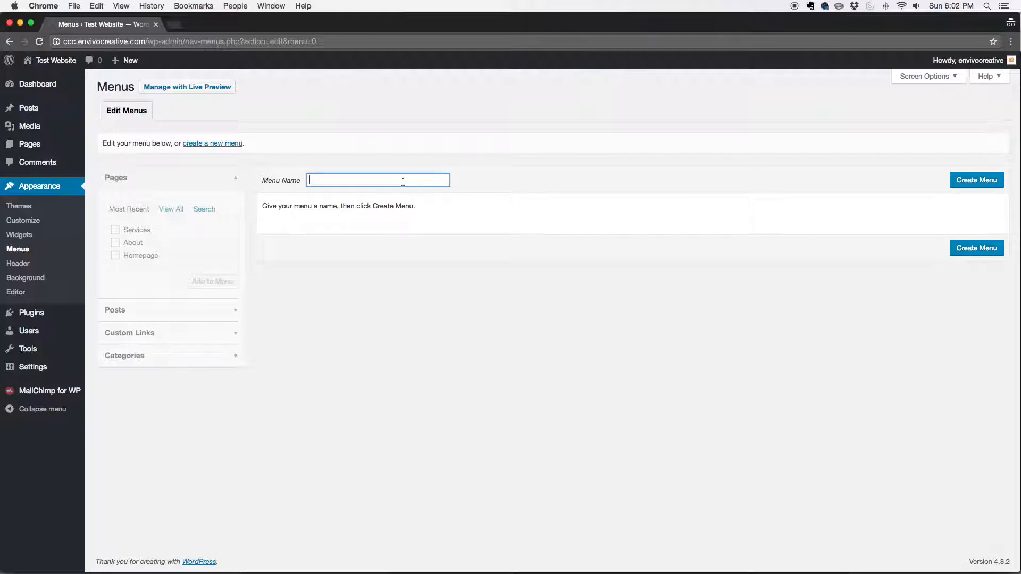
{"action": "type", "text": "Main Menu"}
{"action": "left_click", "coordinate": [1002, 181]}
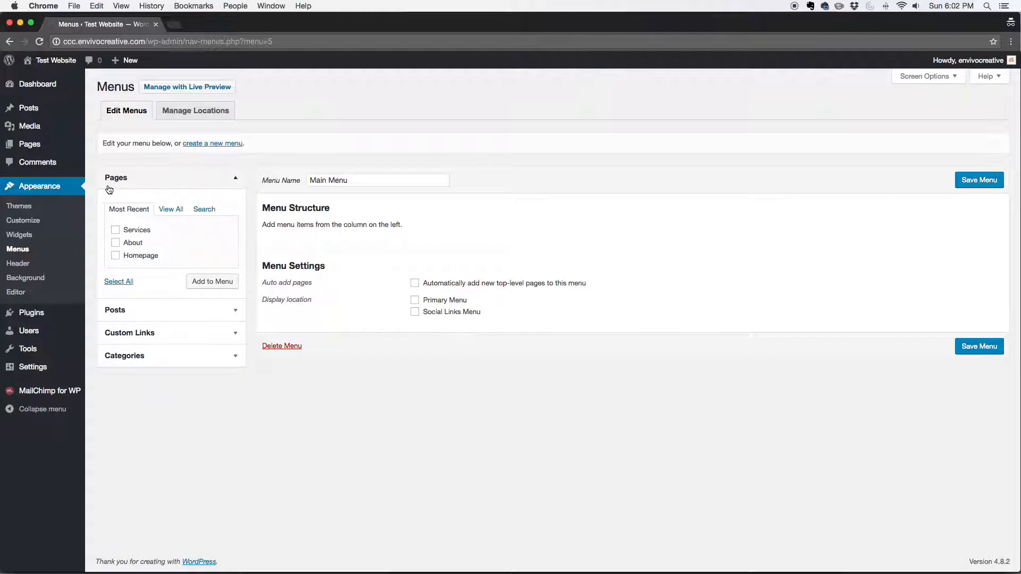
Step: Add the Homepage page to the structure of Main Menu
{"action": "left_click", "coordinate": [137, 260]}
{"action": "left_click", "coordinate": [213, 281]}
{"action": "left_click", "coordinate": [133, 261]}
{"action": "left_click", "coordinate": [216, 283]}
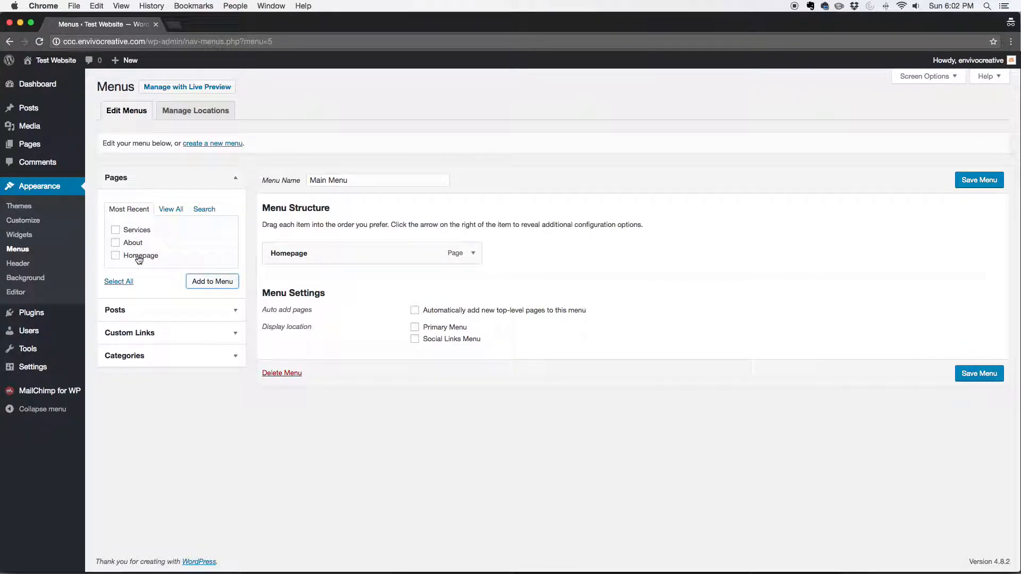
Step: Examine the full page list, the page search and the posts available as menu items
{"action": "left_click", "coordinate": [168, 211]}
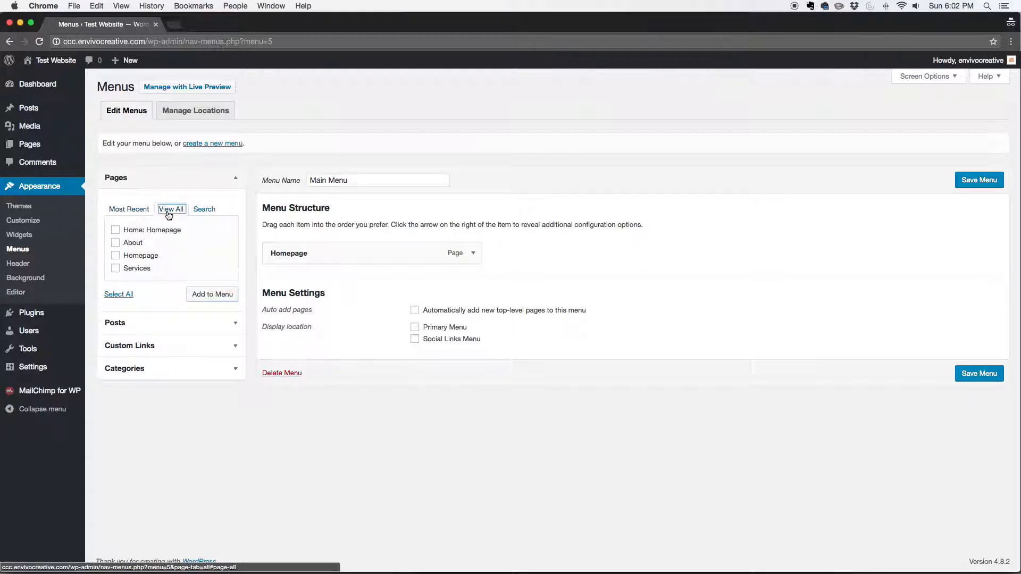
{"action": "left_click", "coordinate": [203, 212]}
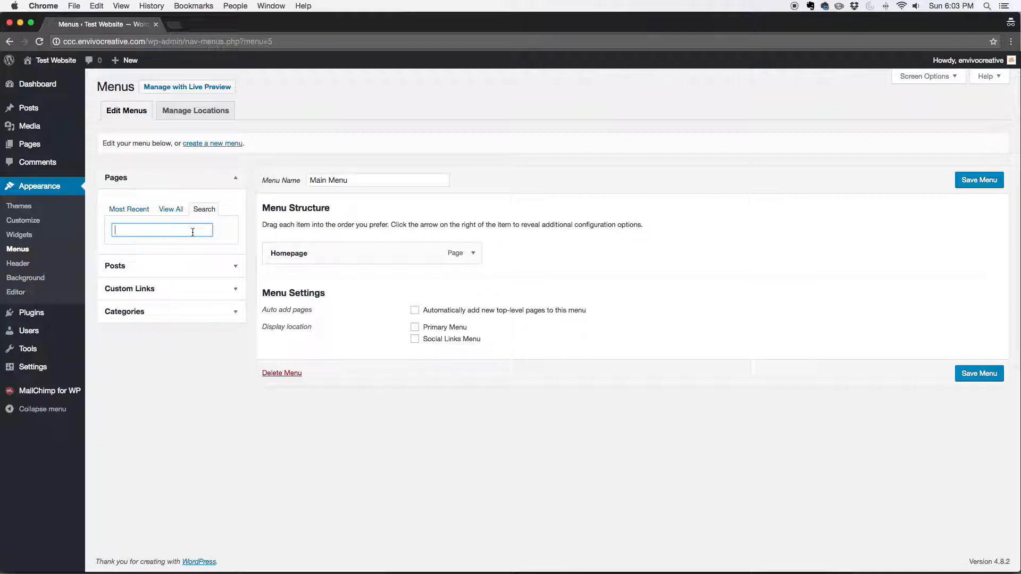
{"action": "left_click", "coordinate": [119, 268]}
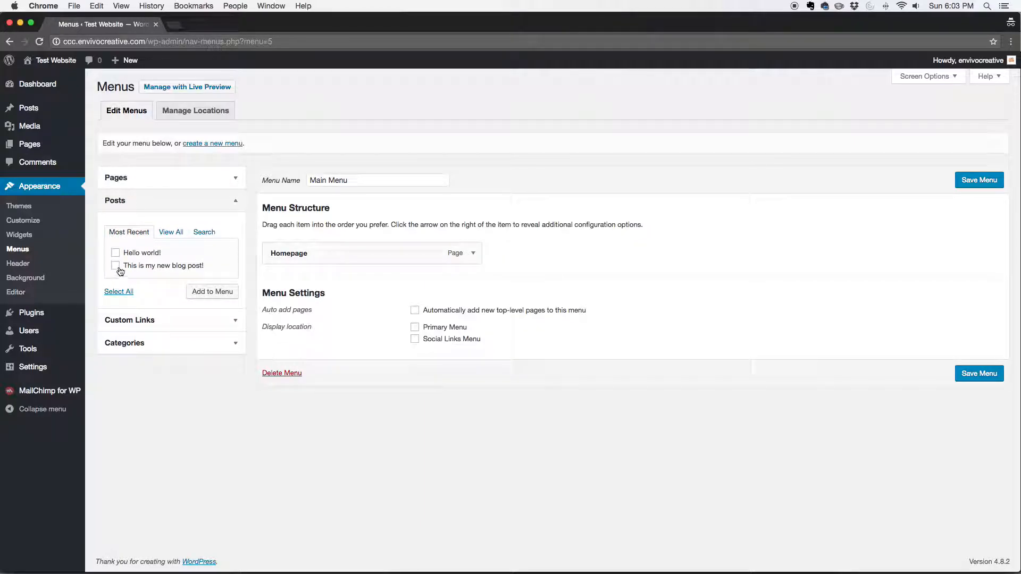
{"action": "left_click", "coordinate": [150, 267]}
{"action": "left_click", "coordinate": [212, 292]}
{"action": "left_click", "coordinate": [229, 322]}
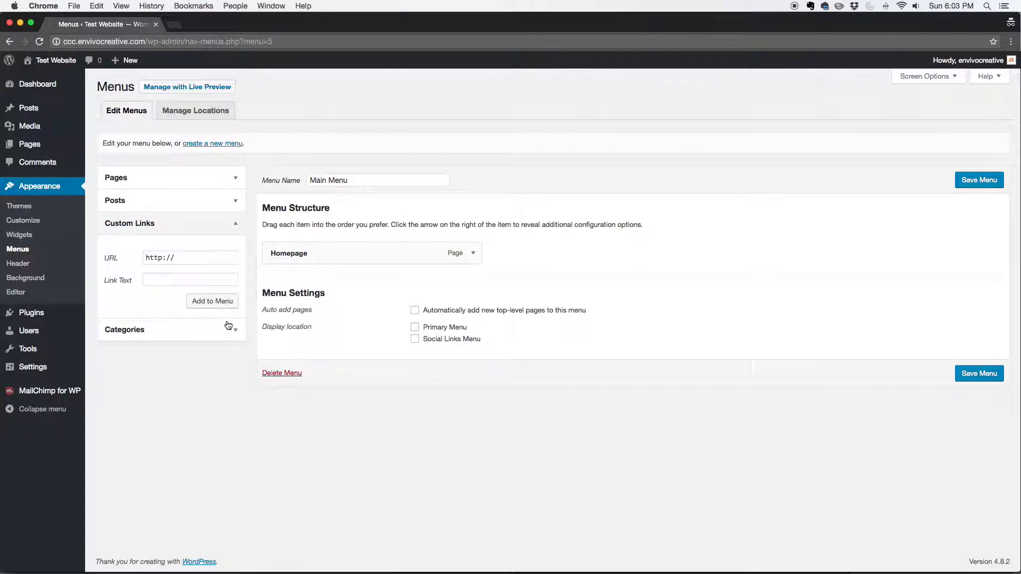
{"action": "left_click", "coordinate": [197, 260]}
{"action": "left_click", "coordinate": [190, 281]}
{"action": "type", "text": "Events"}
{"action": "left_click", "coordinate": [191, 263]}
{"action": "type", "text": "eventbri"}
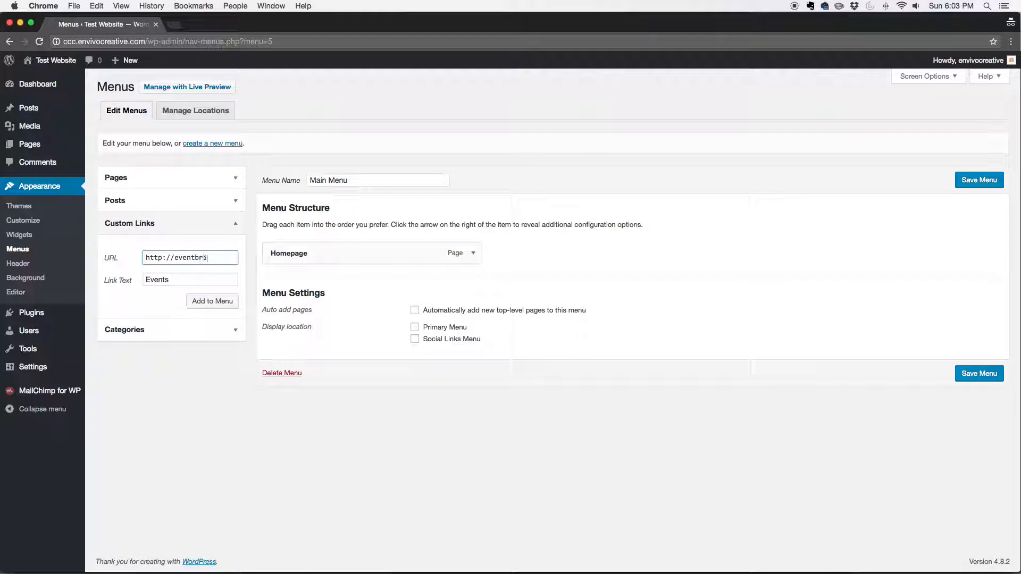
{"action": "type", "text": "te.com/"}
{"action": "left_click", "coordinate": [212, 301]}
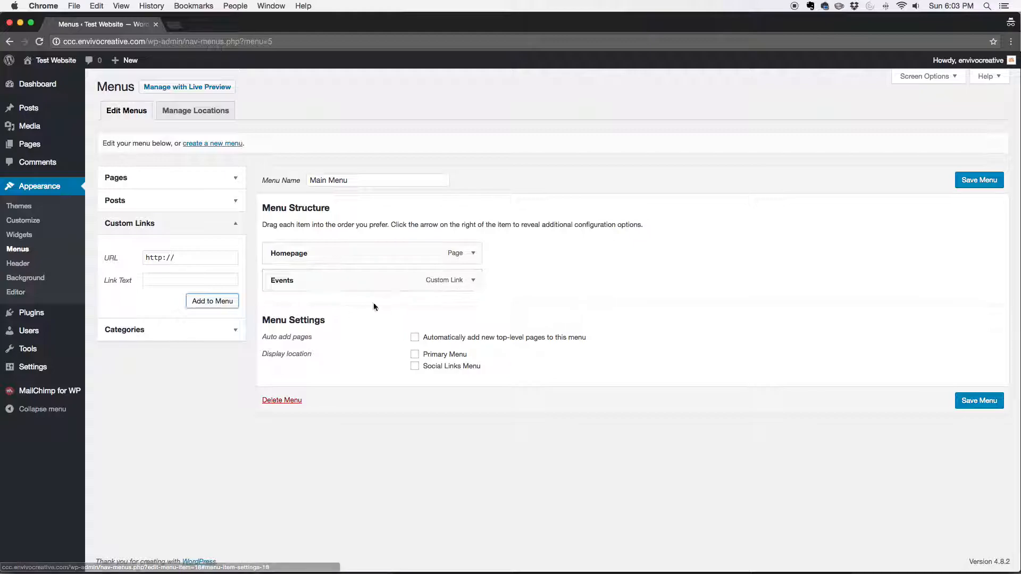
Step: Show the available categories and select Websites
{"action": "left_click", "coordinate": [128, 339]}
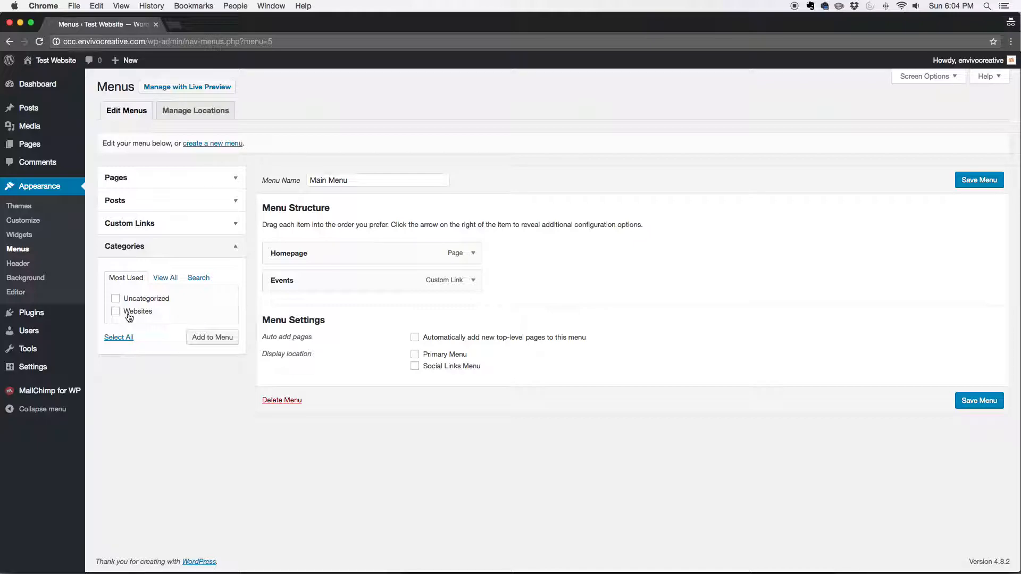
{"action": "left_click", "coordinate": [128, 317]}
Step: Change the Homepage menu item's navigation label to Home and collapse its settings
{"action": "left_click", "coordinate": [473, 255]}
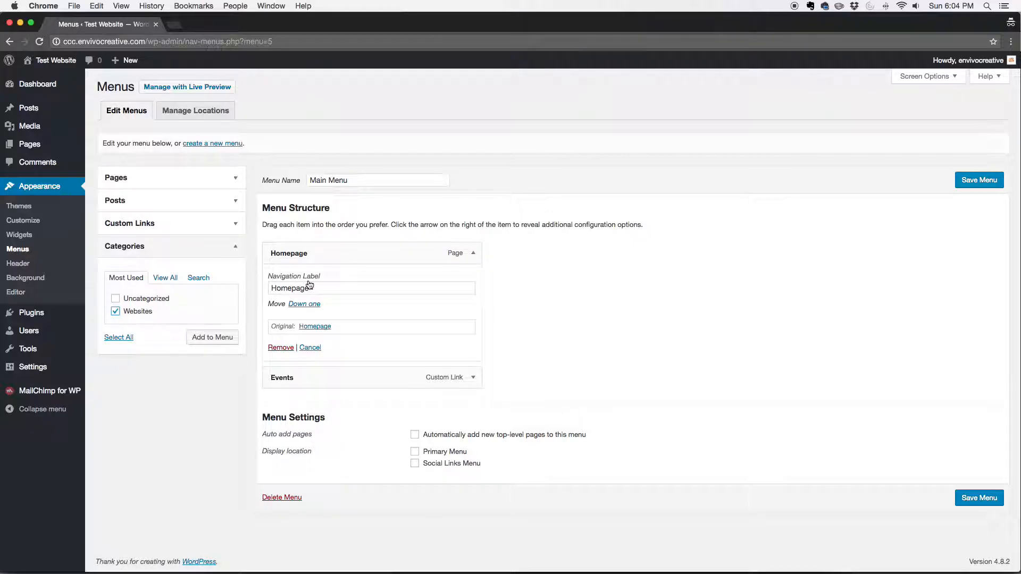
{"action": "left_click_drag", "start_coordinate": [291, 288], "coordinate": [308, 289]}
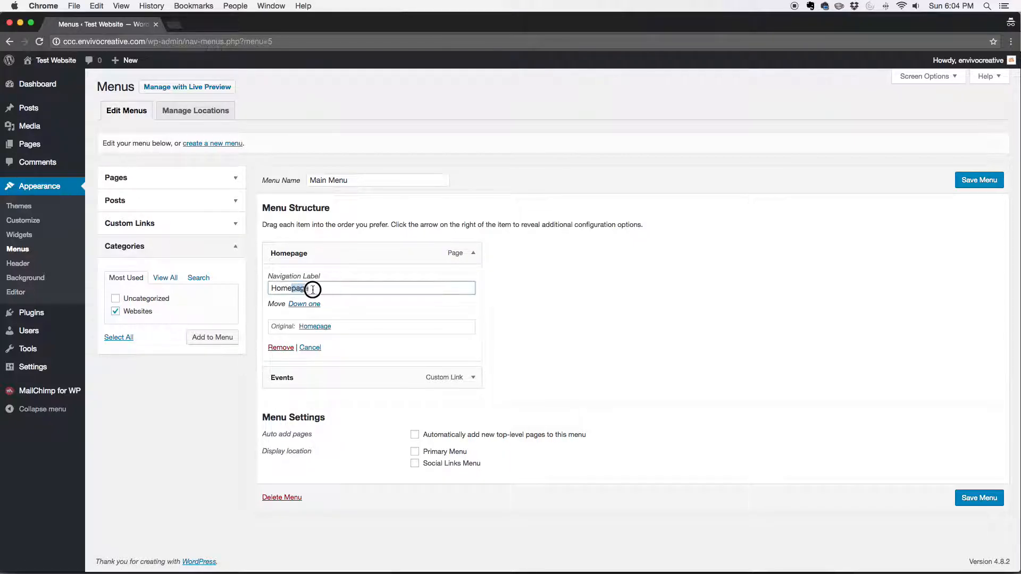
{"action": "key", "text": "BackSpace"}
{"action": "left_click", "coordinate": [473, 254]}
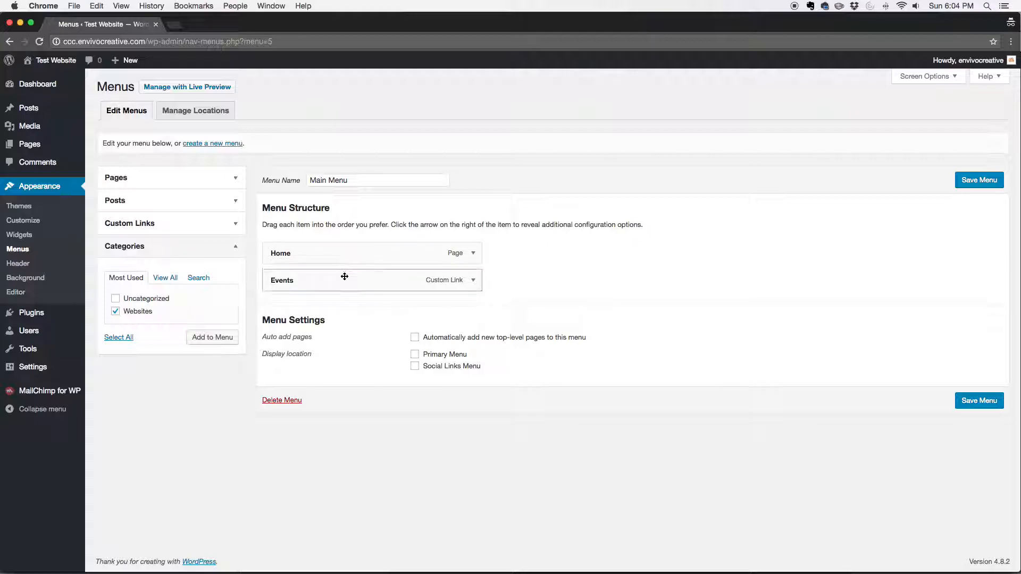
Step: Try reordering the menu by placing Home below Events, and return Home to first place
{"action": "left_click", "coordinate": [322, 254]}
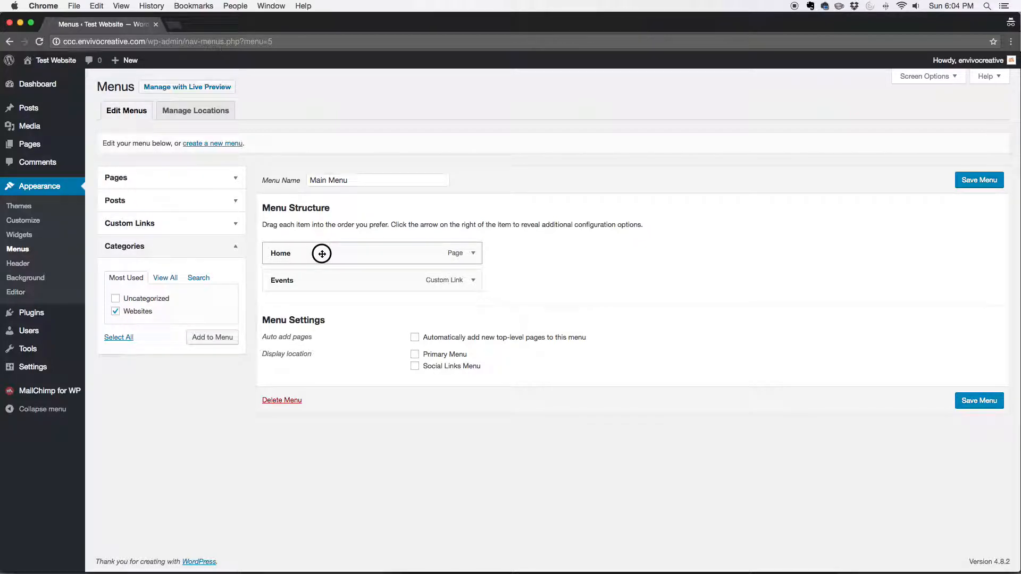
{"action": "left_click_drag", "start_coordinate": [322, 254], "coordinate": [365, 297]}
{"action": "left_click", "coordinate": [343, 252]}
{"action": "left_click_drag", "start_coordinate": [343, 253], "coordinate": [388, 282]}
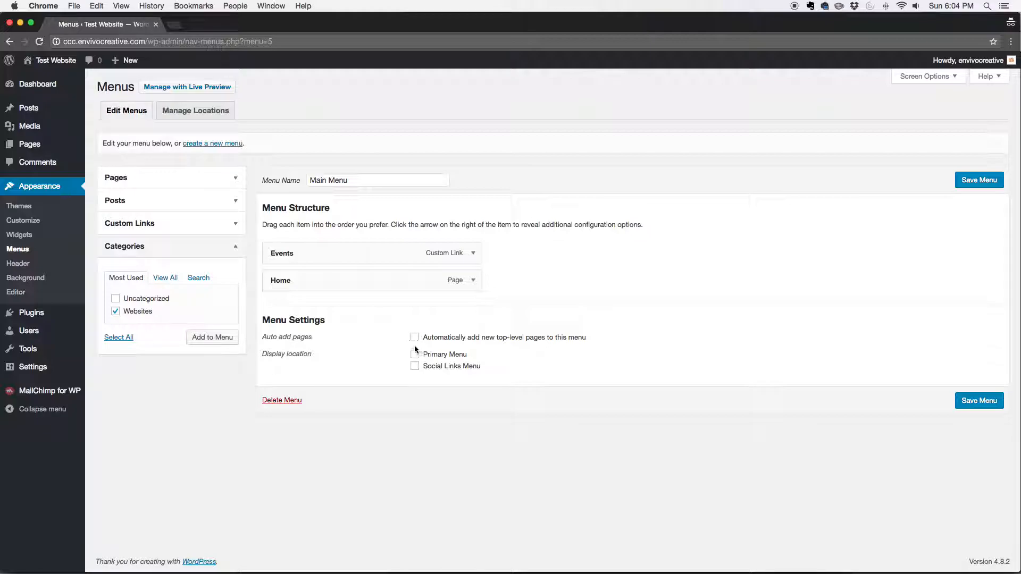
{"action": "left_click_drag", "start_coordinate": [378, 287], "coordinate": [434, 245]}
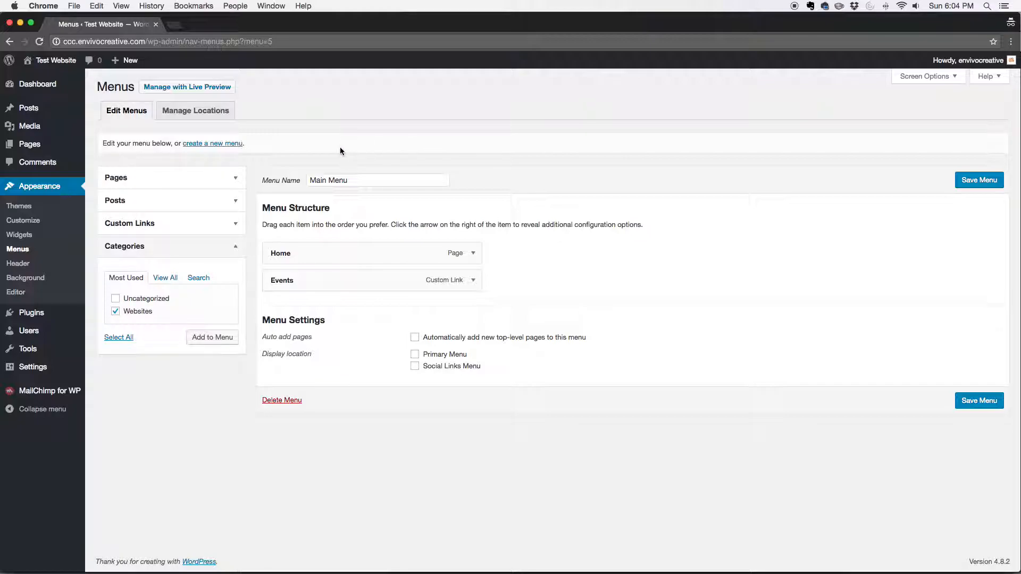
Step: Try nesting Events under Home as a sub item, and return it to the top level
{"action": "left_click", "coordinate": [288, 287]}
{"action": "left_click_drag", "start_coordinate": [288, 288], "coordinate": [306, 290]}
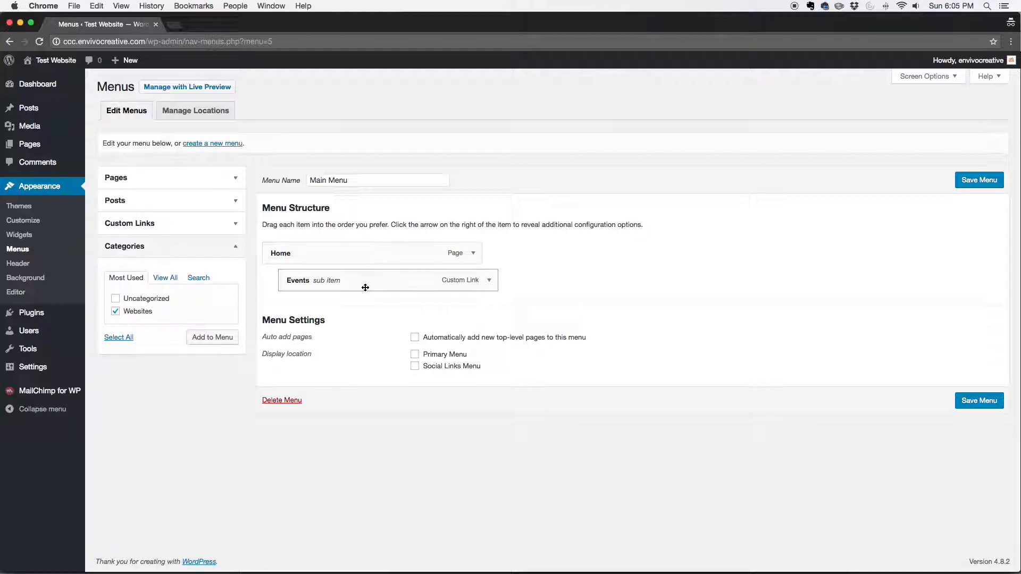
{"action": "left_click_drag", "start_coordinate": [366, 287], "coordinate": [346, 288]}
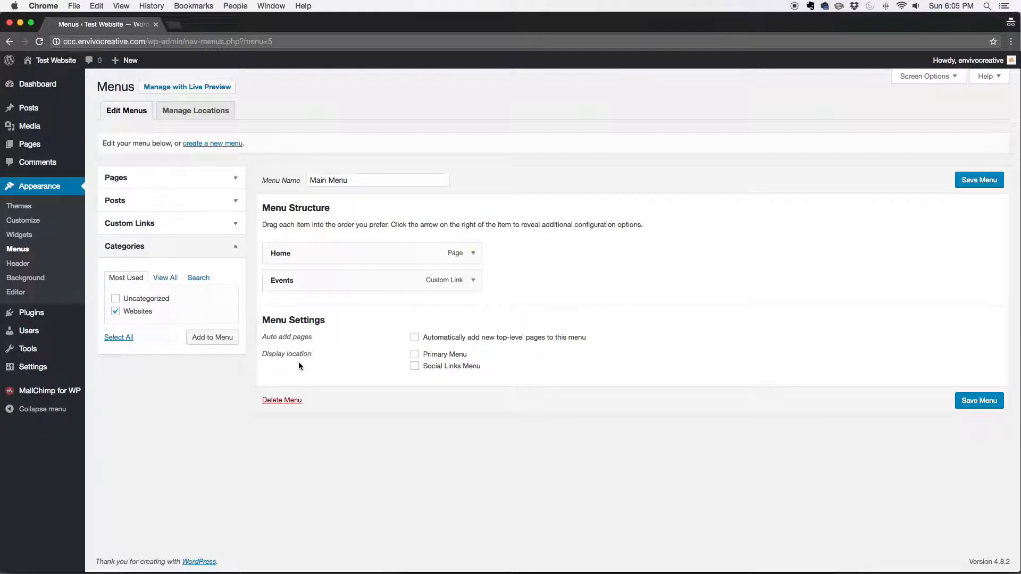
Step: Open the live site in a new browser tab and examine its header and footer for menu locations
{"action": "mouse_move", "coordinate": [50, 63]}
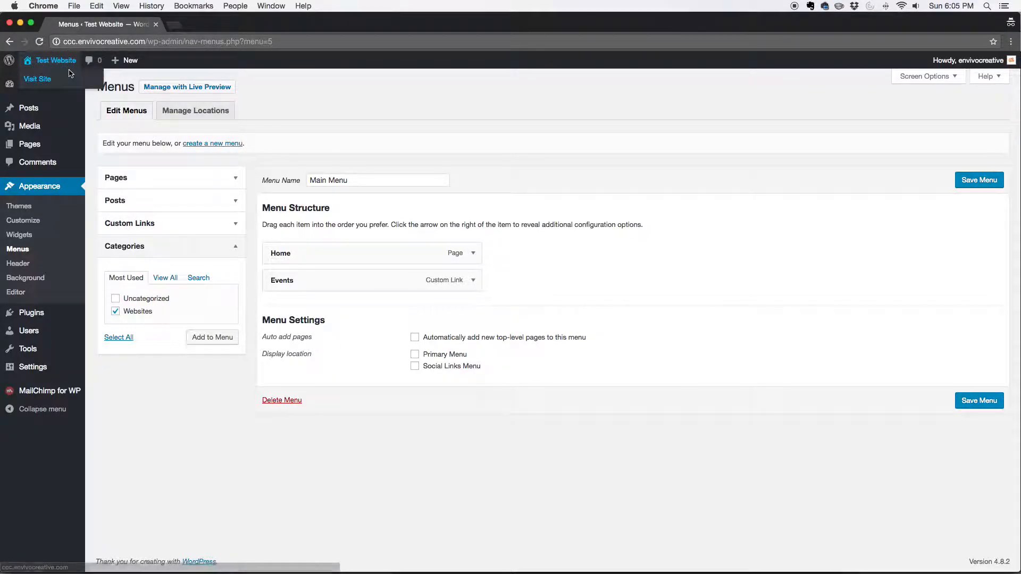
{"action": "left_click", "coordinate": [49, 62]}
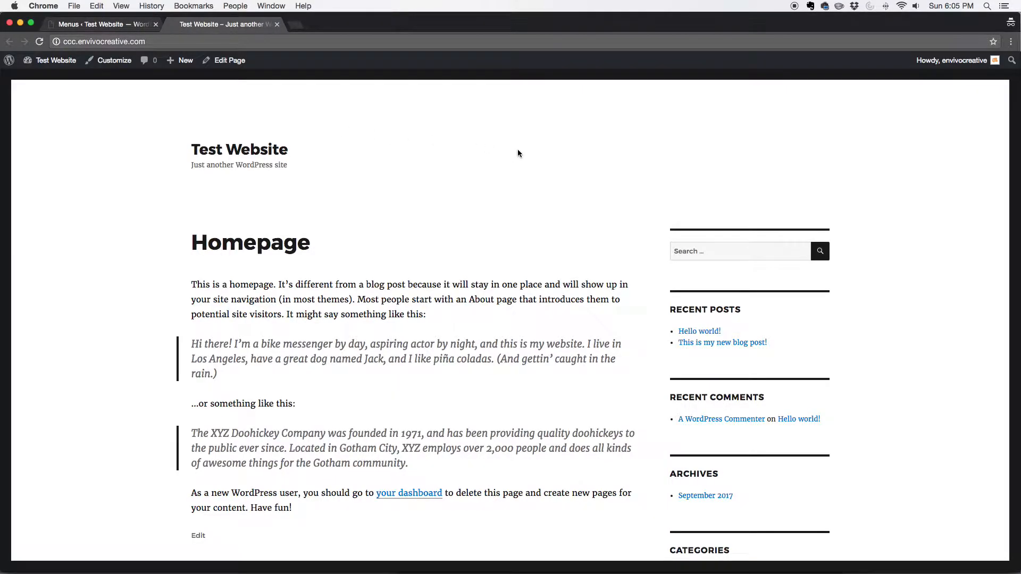
{"action": "scroll", "coordinate": [375, 158], "scroll_direction": "down", "scroll_amount": 5}
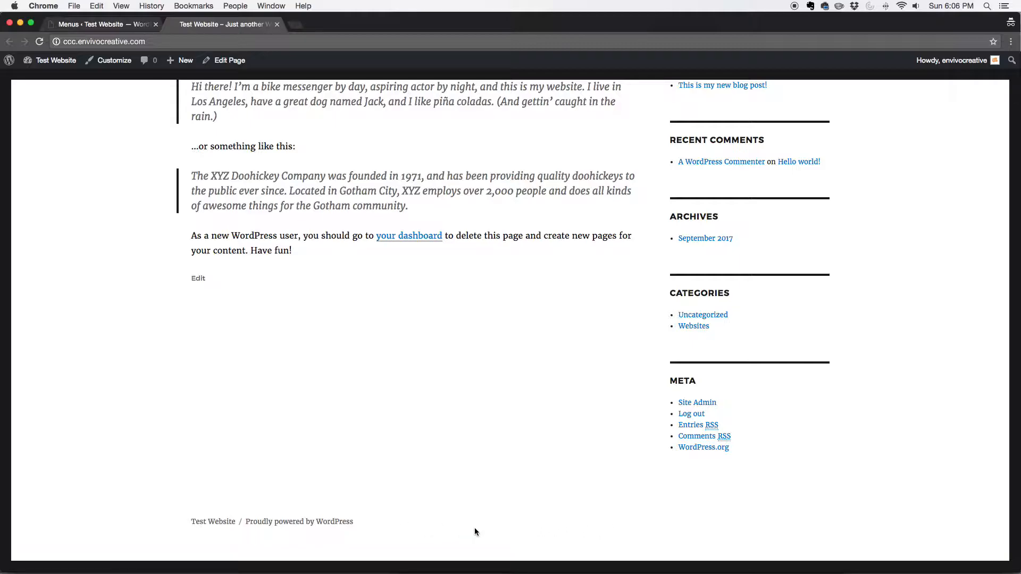
{"action": "scroll", "coordinate": [502, 393], "scroll_direction": "up", "scroll_amount": 5}
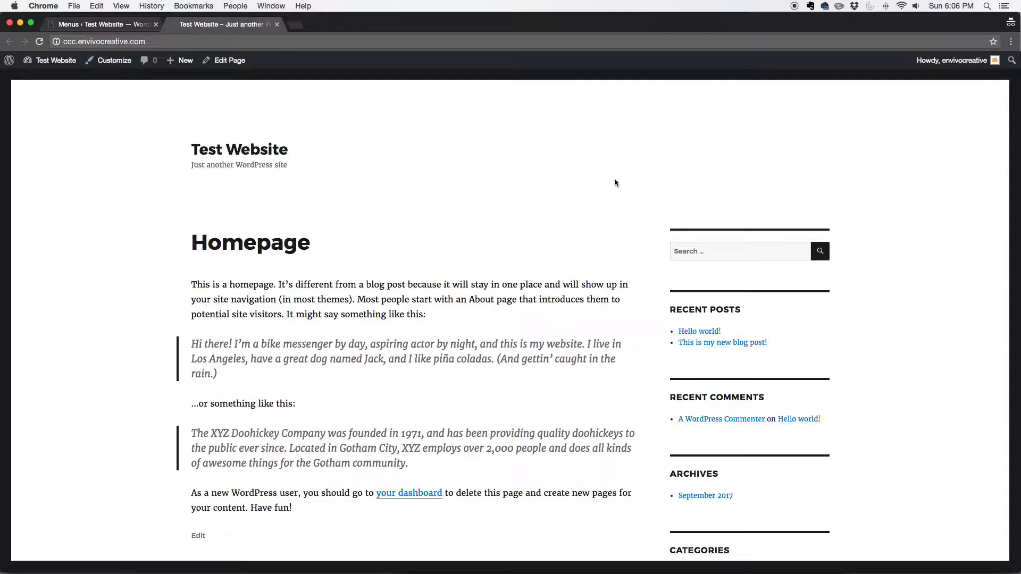
Step: Assign Main Menu to the Primary Menu display location and save the menu
{"action": "key", "text": "ctrl+shift+Tab"}
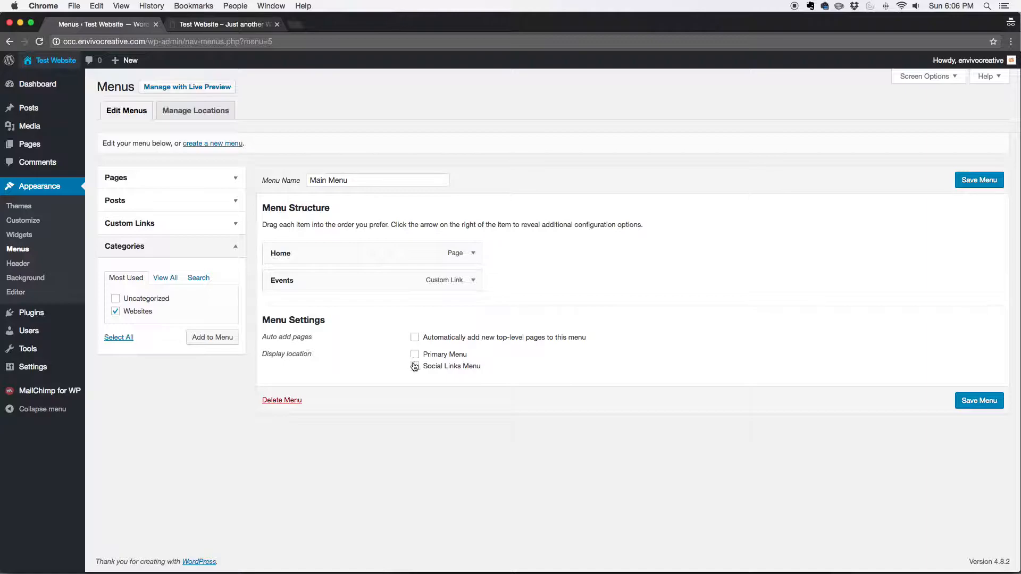
{"action": "left_click", "coordinate": [440, 357]}
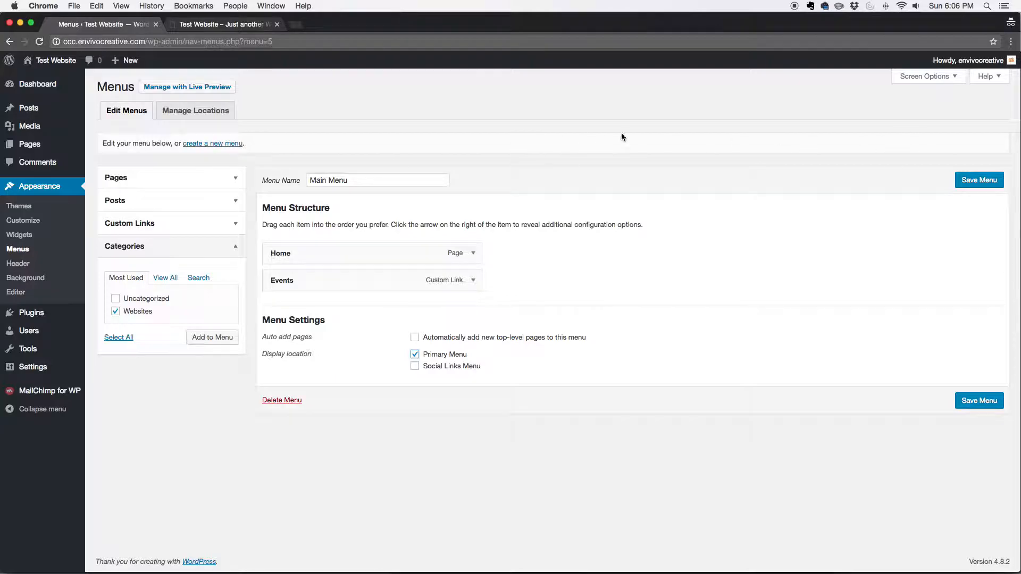
{"action": "key", "text": "ctrl+Tab"}
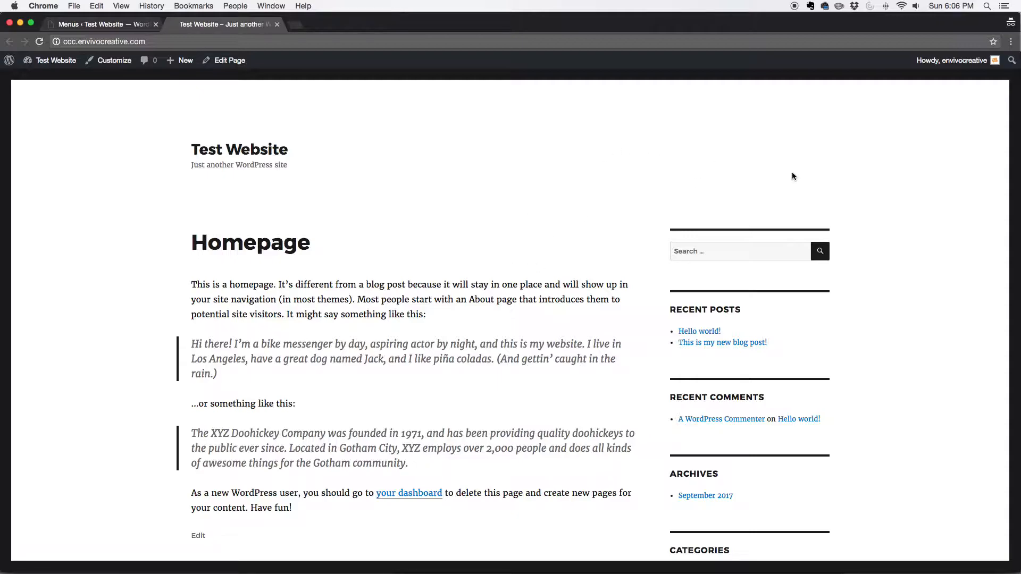
{"action": "key", "text": "ctrl+shift+Tab"}
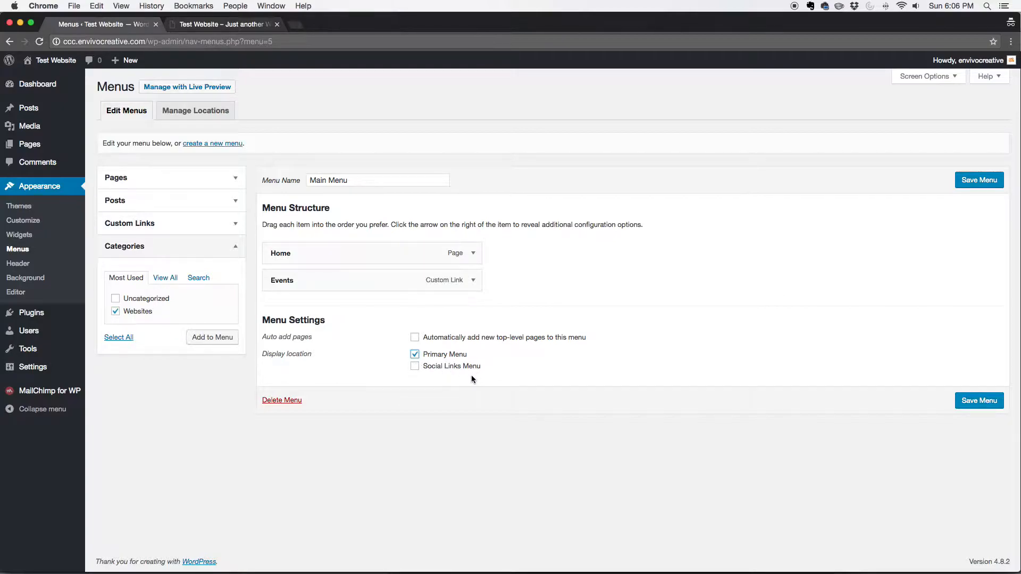
{"action": "left_click", "coordinate": [564, 375]}
{"action": "left_click", "coordinate": [971, 408]}
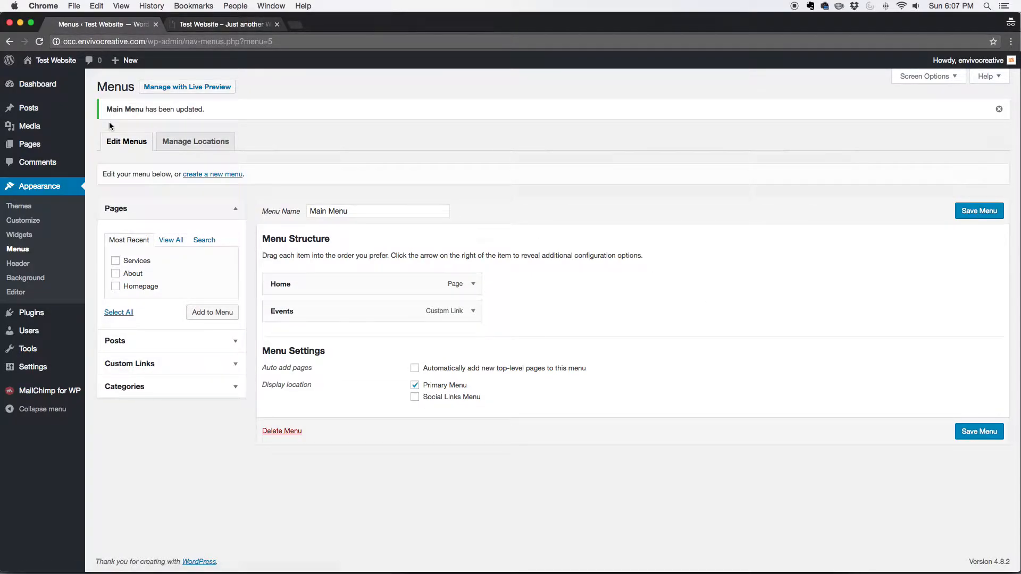
Step: Reload the live site to check the menu in its header, and return to the menu editor
{"action": "key", "text": "ctrl+Tab"}
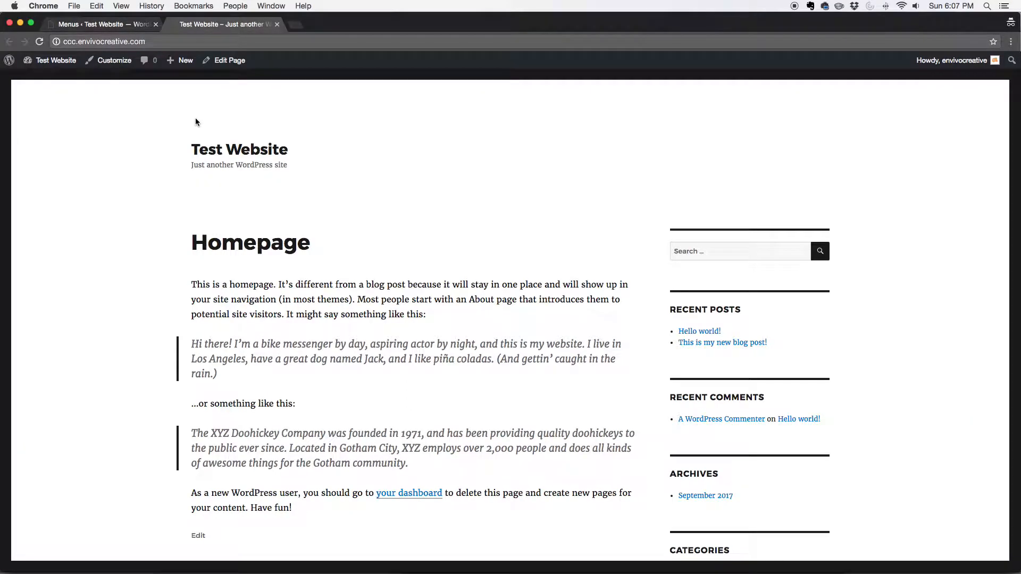
{"action": "key", "text": "super+r"}
{"action": "key", "text": "super+alt+Left"}
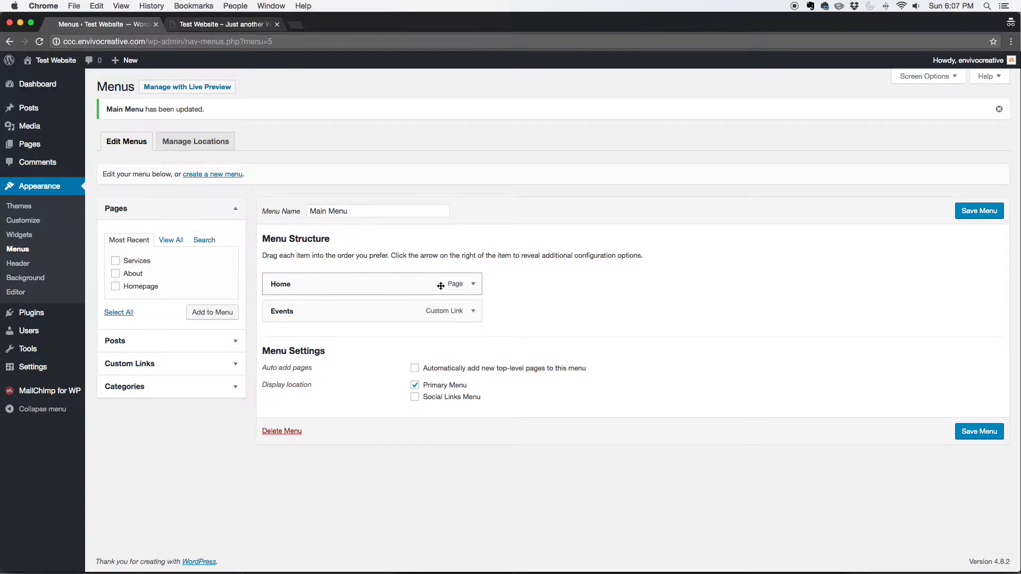
Step: Expand the Home menu item and open the screen options to show and hide its CSS Classes property
{"action": "left_click", "coordinate": [473, 285]}
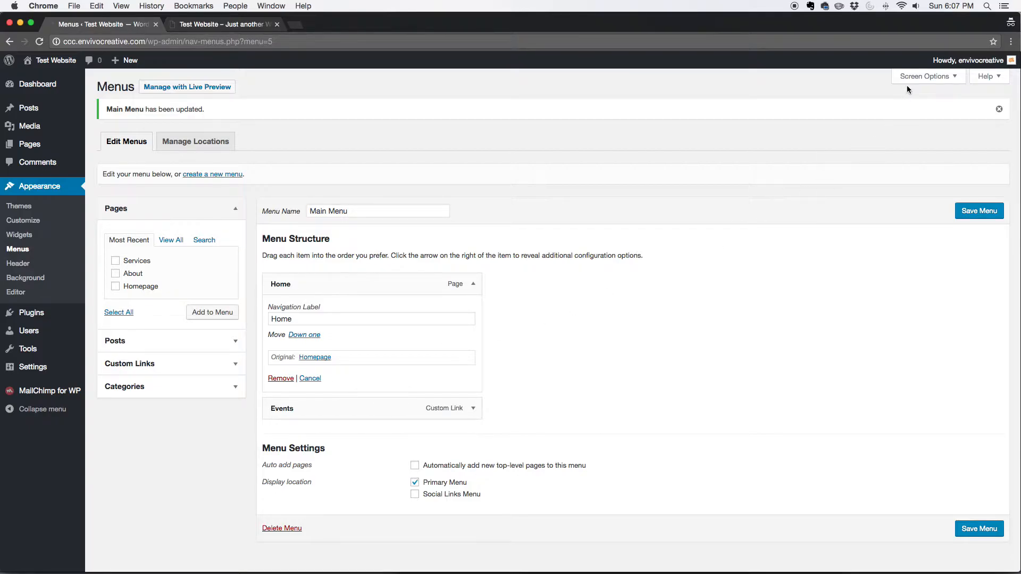
{"action": "left_click", "coordinate": [939, 80]}
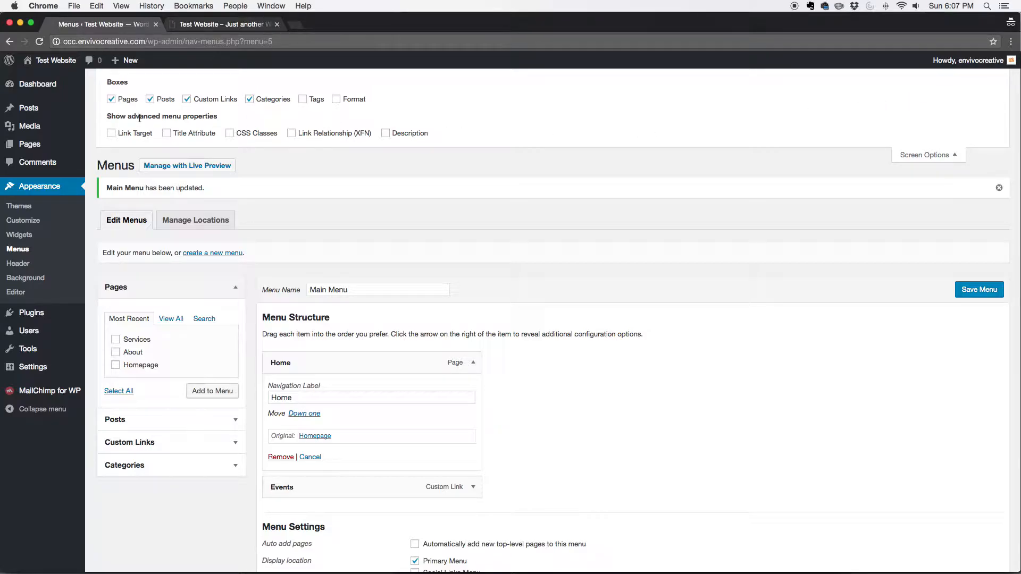
{"action": "left_click", "coordinate": [229, 133]}
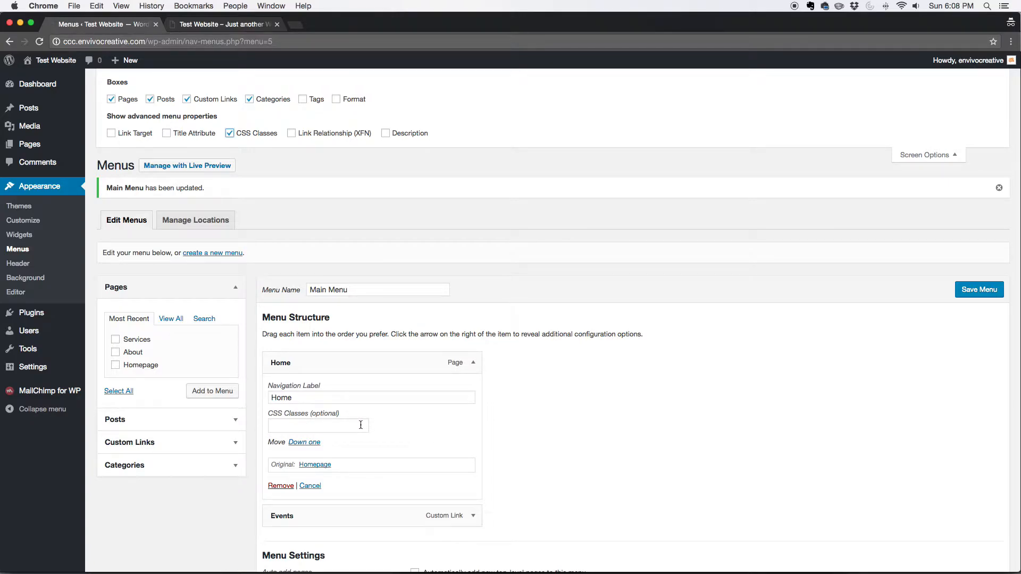
{"action": "left_click", "coordinate": [230, 133]}
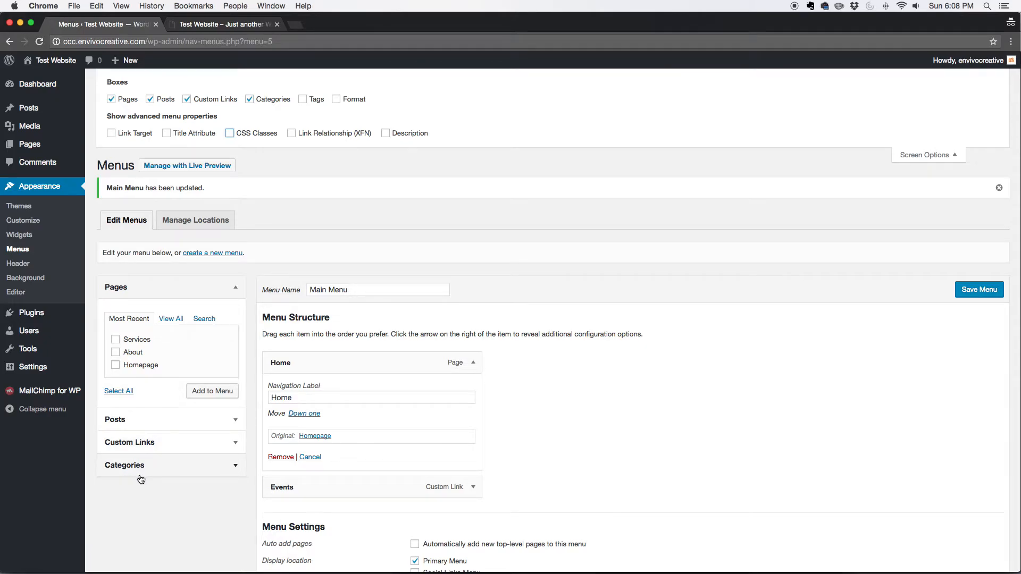
Step: Enable the Tags box in the screen options, check its contents, and close the screen options
{"action": "left_click", "coordinate": [321, 102]}
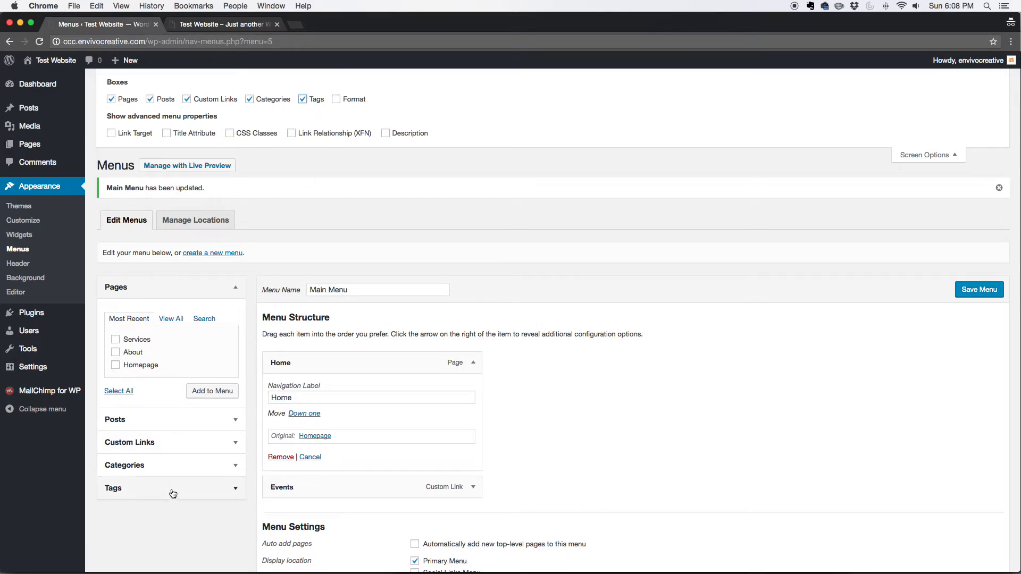
{"action": "left_click", "coordinate": [218, 488]}
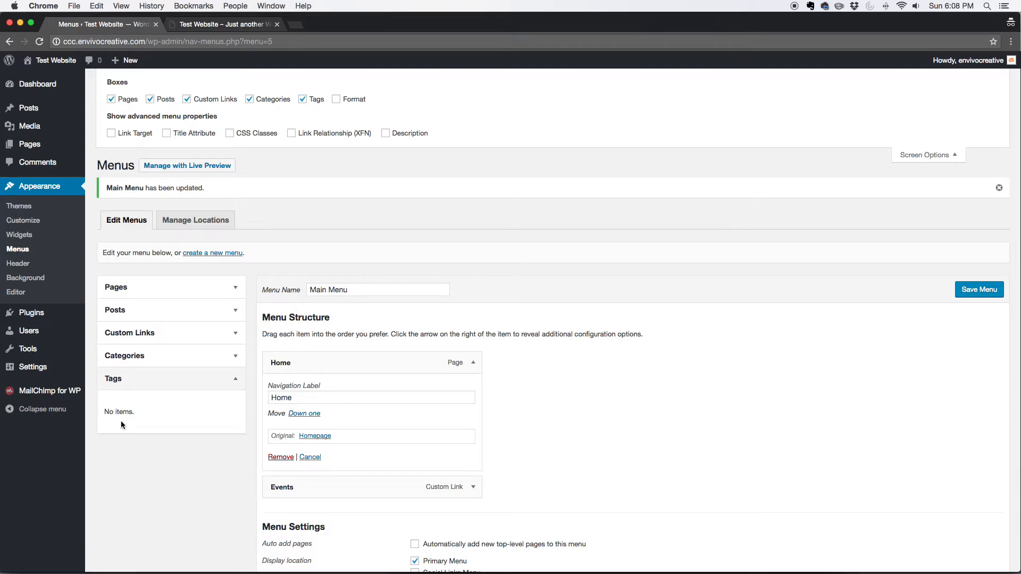
{"action": "left_click", "coordinate": [236, 380]}
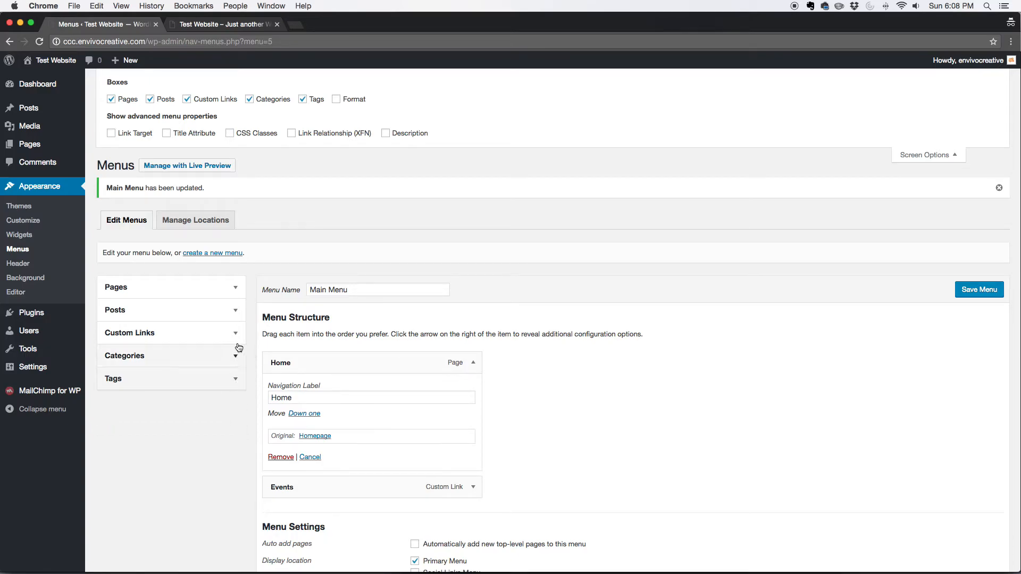
{"action": "left_click", "coordinate": [926, 157]}
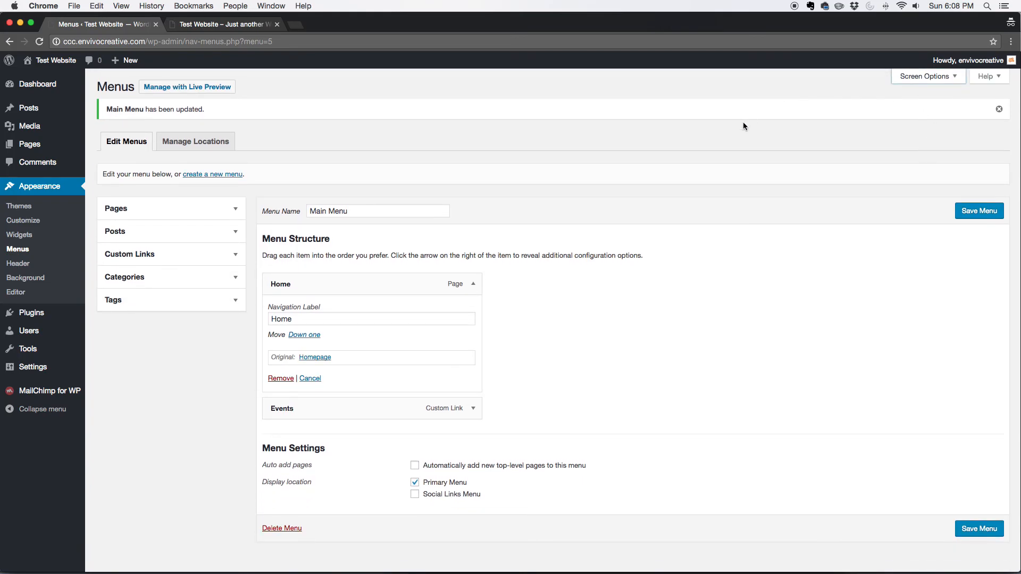